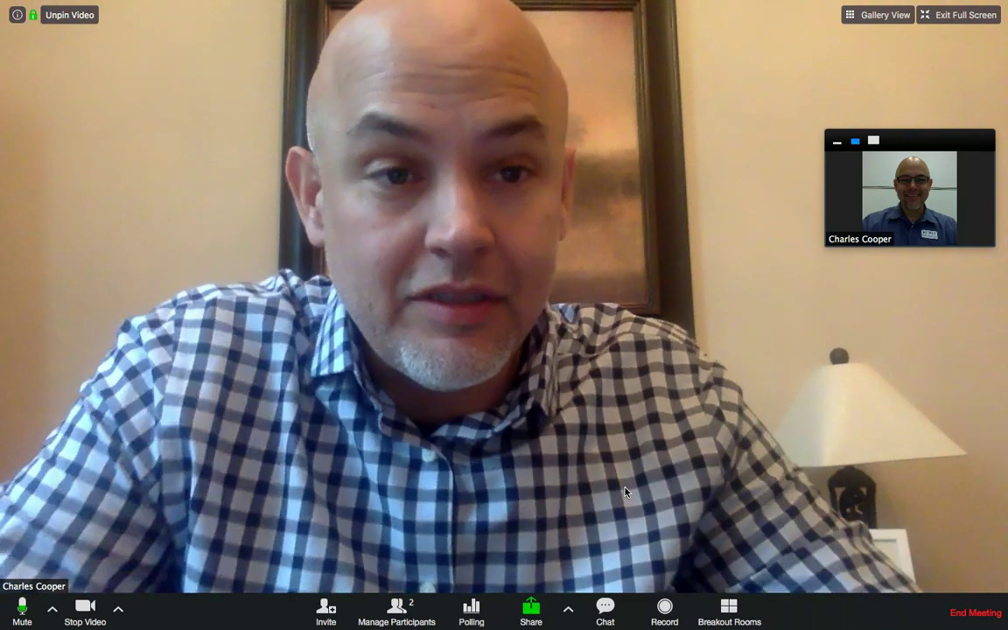
# Move the floating participant video thumbnail up to the top-right corner of the meeting.
pyautogui.moveTo(967, 223)
pyautogui.moveTo(927, 142); pyautogui.dragTo(933, 59)
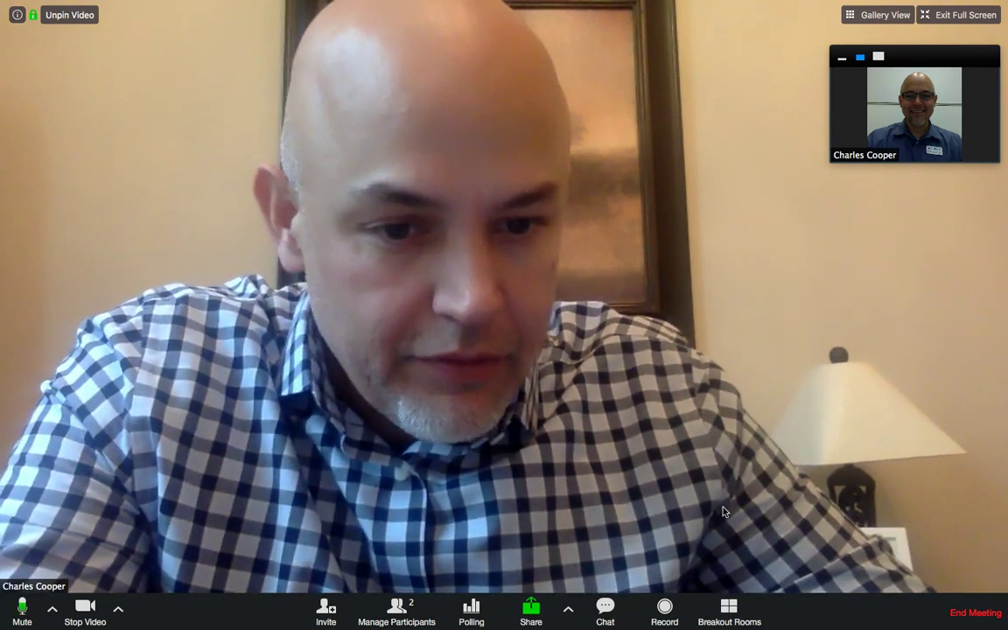
# Copy the meeting URL and the full invitation text from the Invite dialog's Email tab.
pyautogui.click(332, 615)
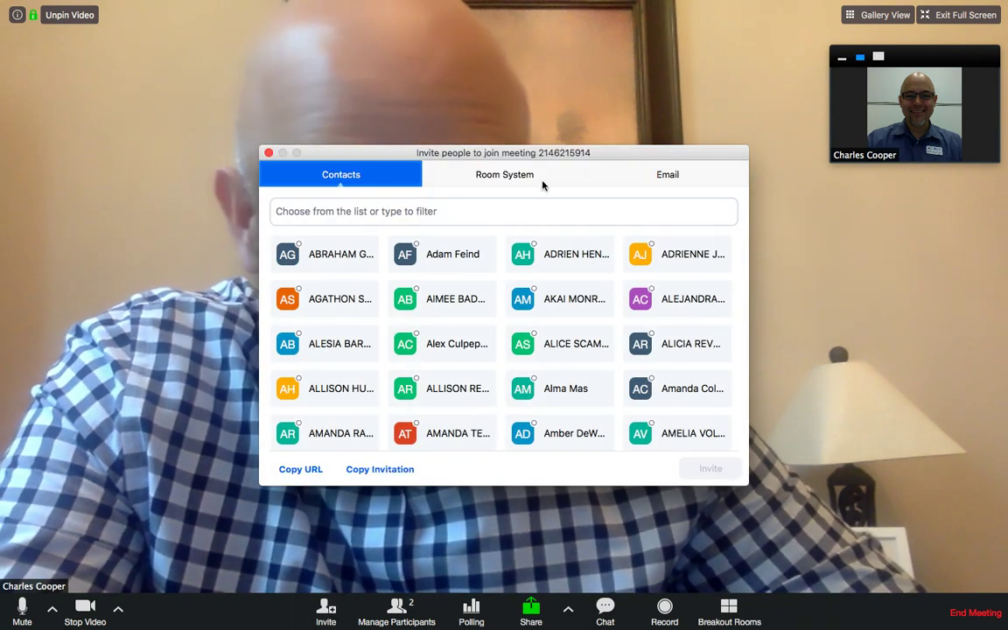
pyautogui.click(670, 179)
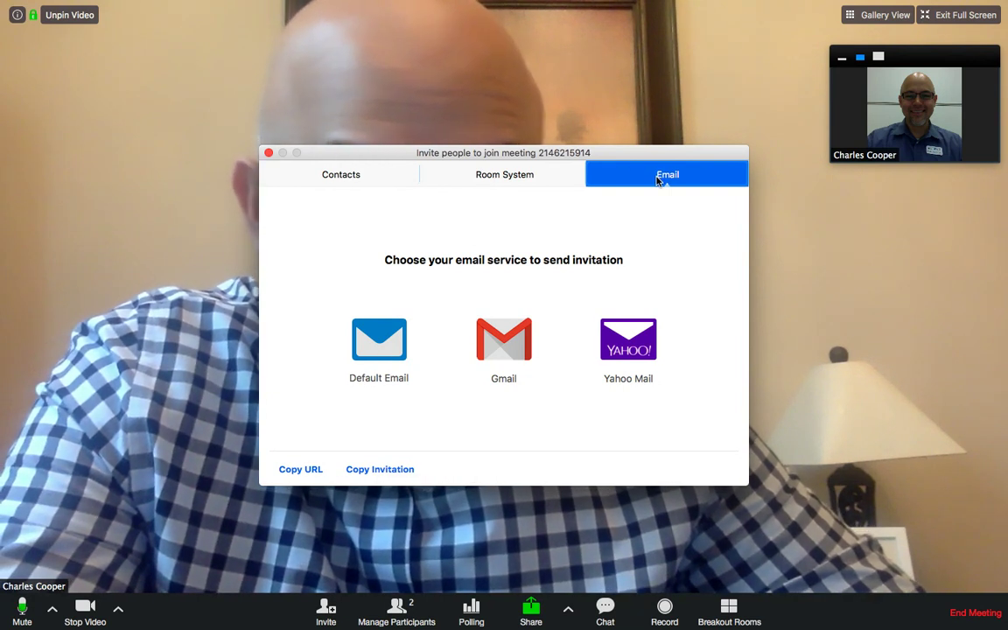
pyautogui.click(310, 470)
pyautogui.click(389, 470)
pyautogui.click(268, 154)
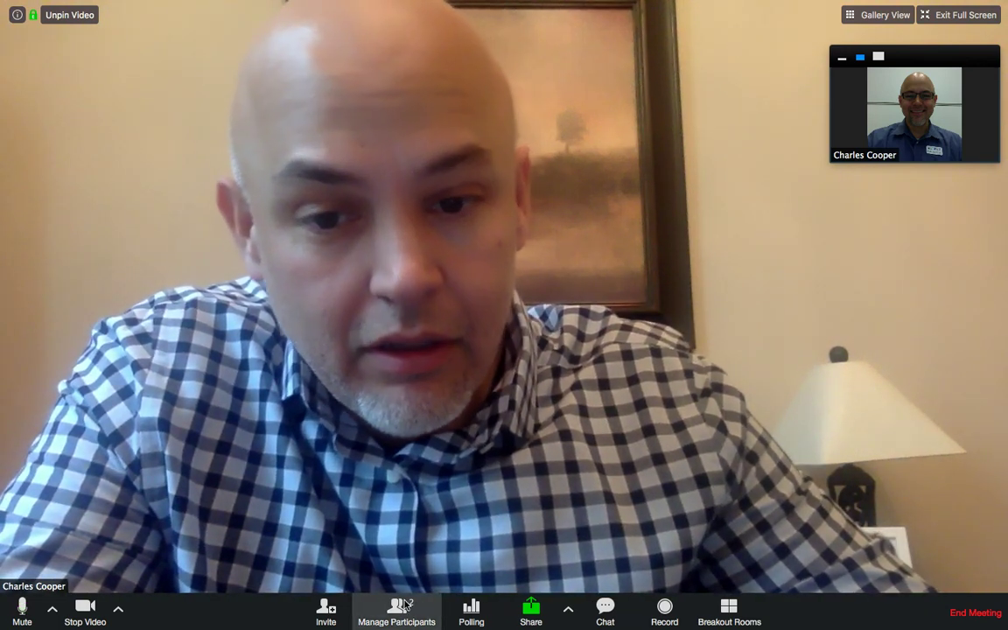
pyautogui.click(402, 610)
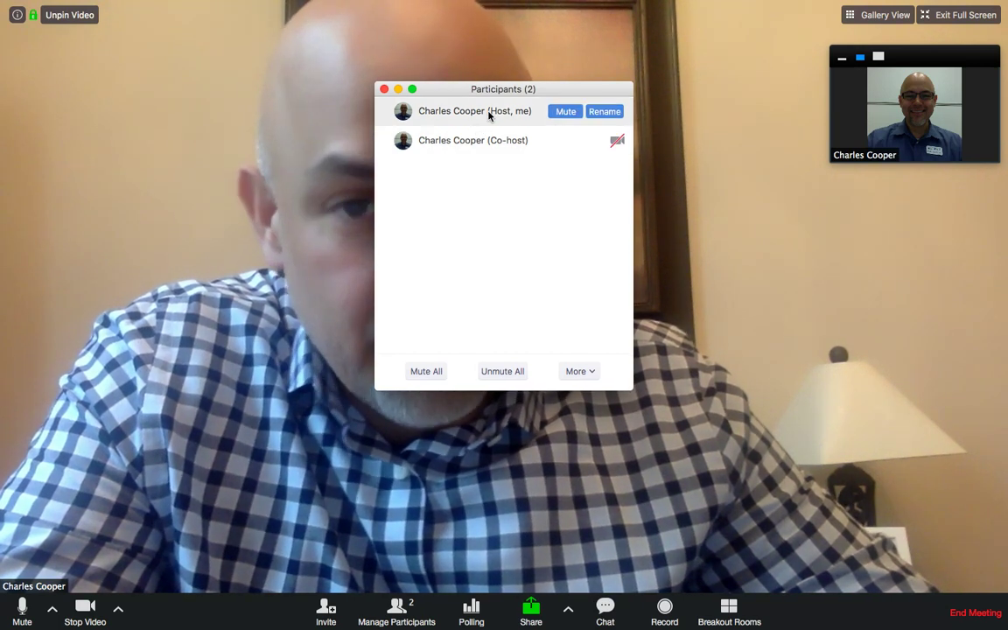
pyautogui.click(385, 89)
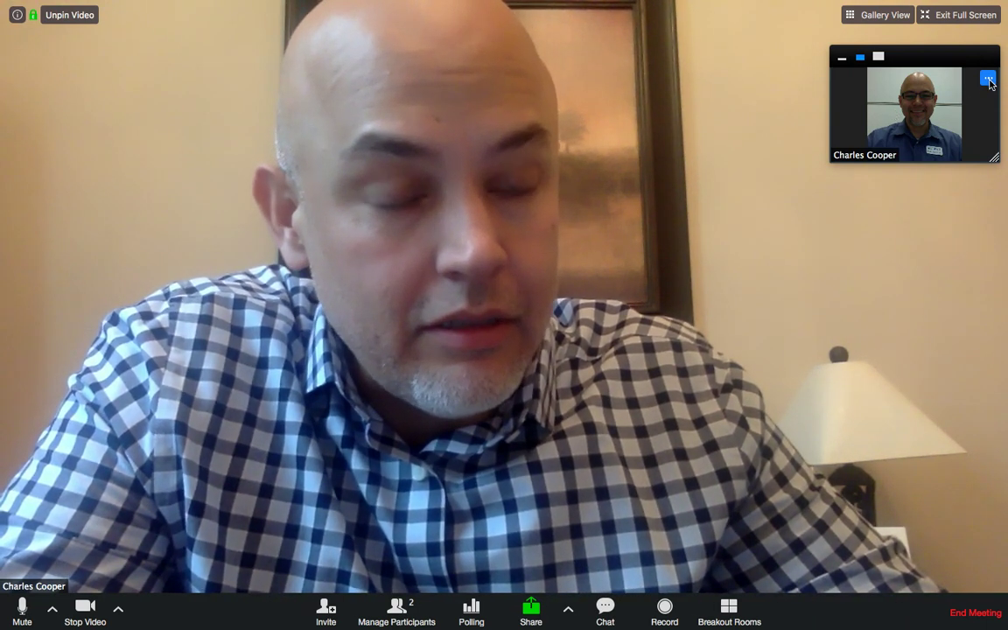
pyautogui.click(987, 81)
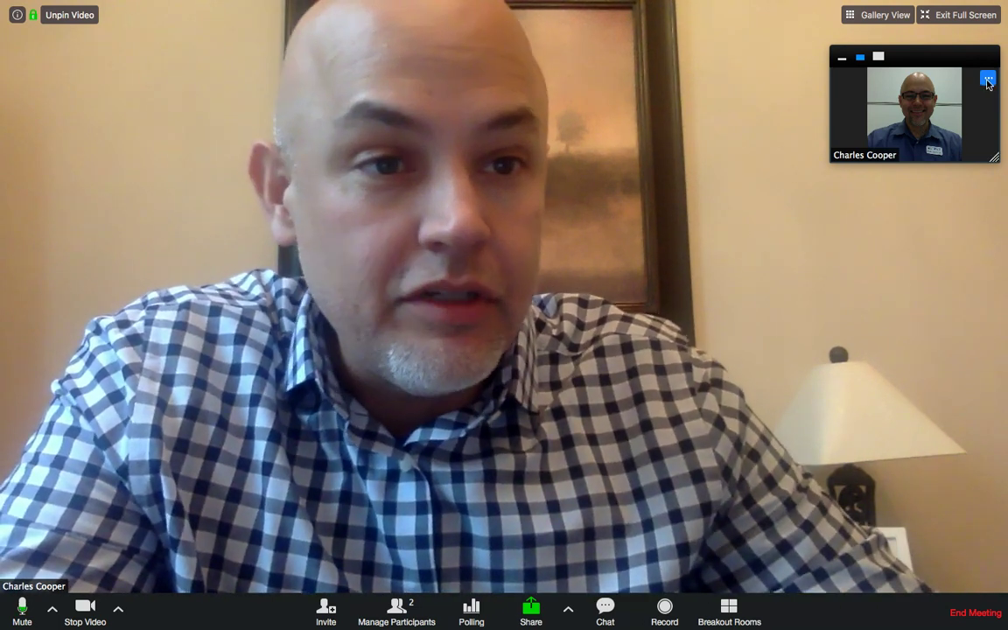
pyautogui.click(988, 81)
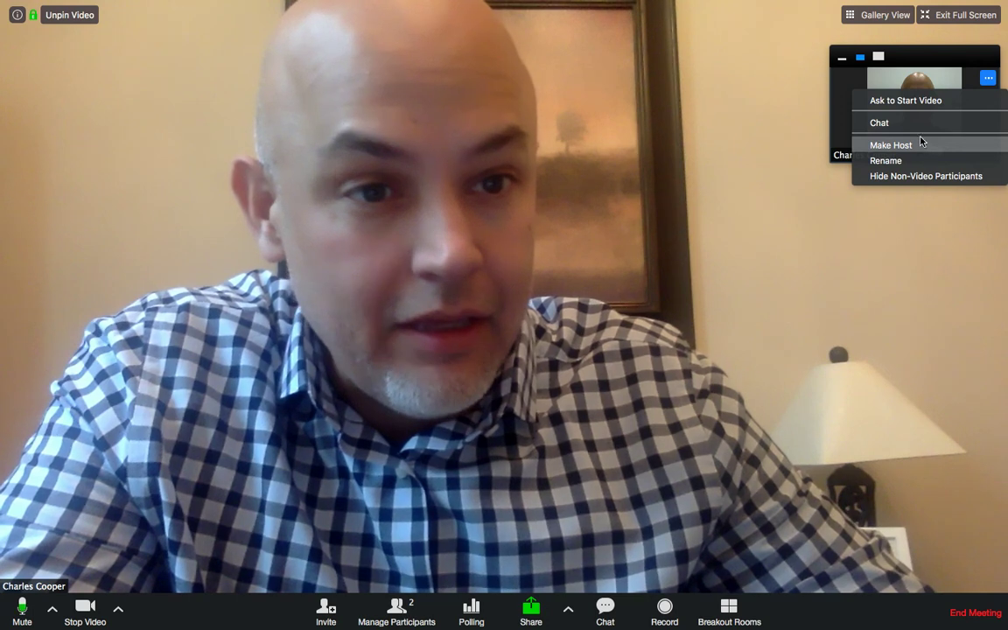
pyautogui.click(835, 88)
pyautogui.rightClick(833, 85)
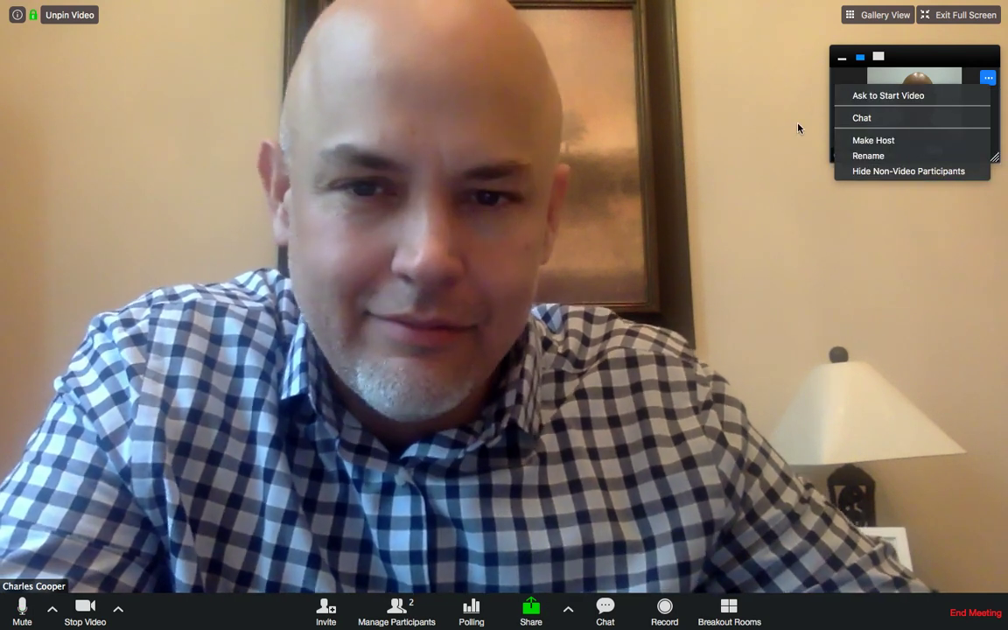
pyautogui.click(797, 129)
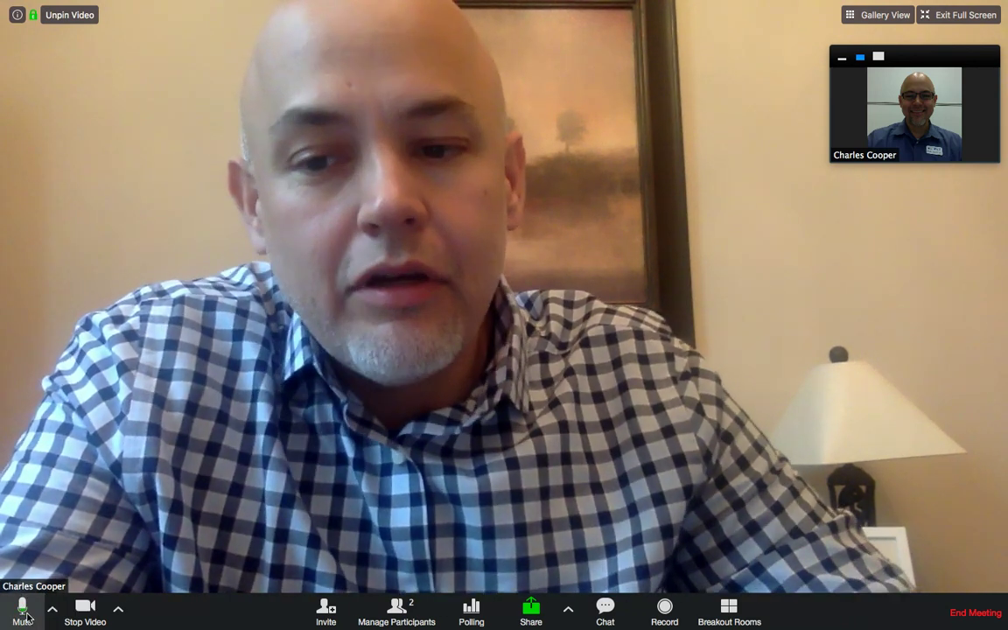
pyautogui.click(23, 613)
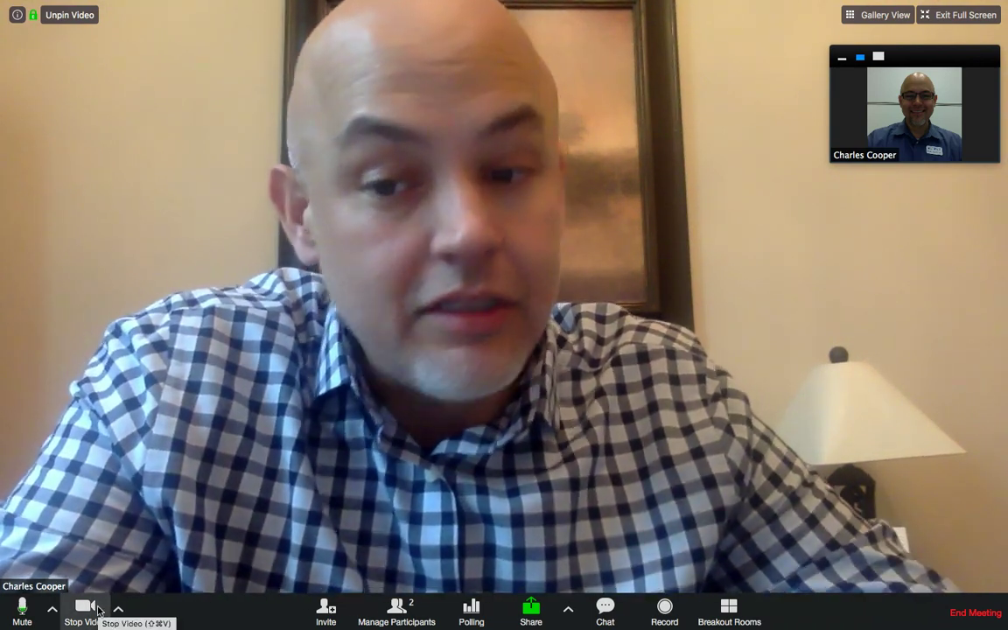
pyautogui.click(98, 610)
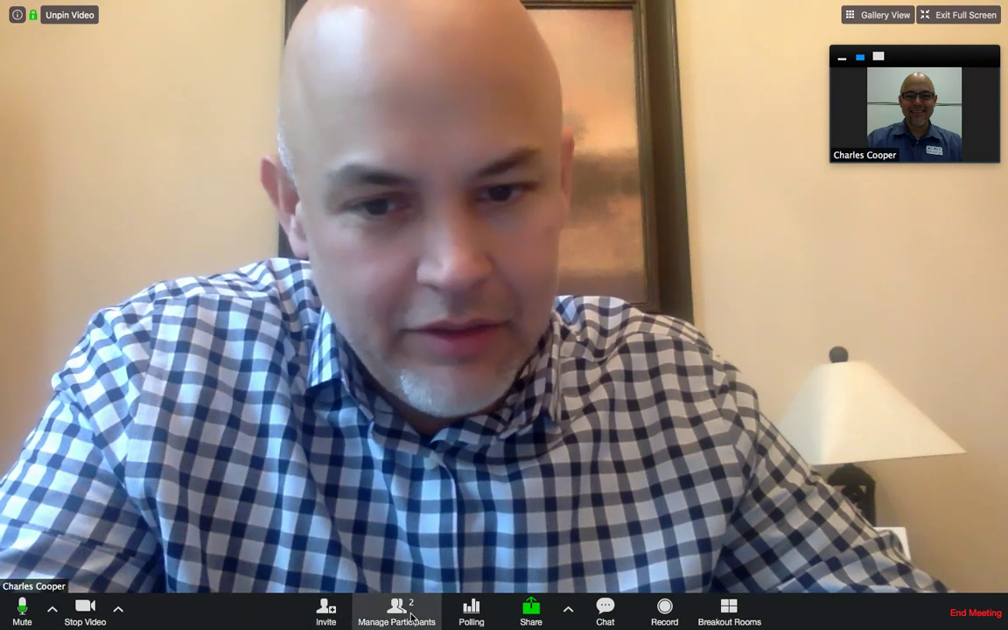
pyautogui.click(409, 616)
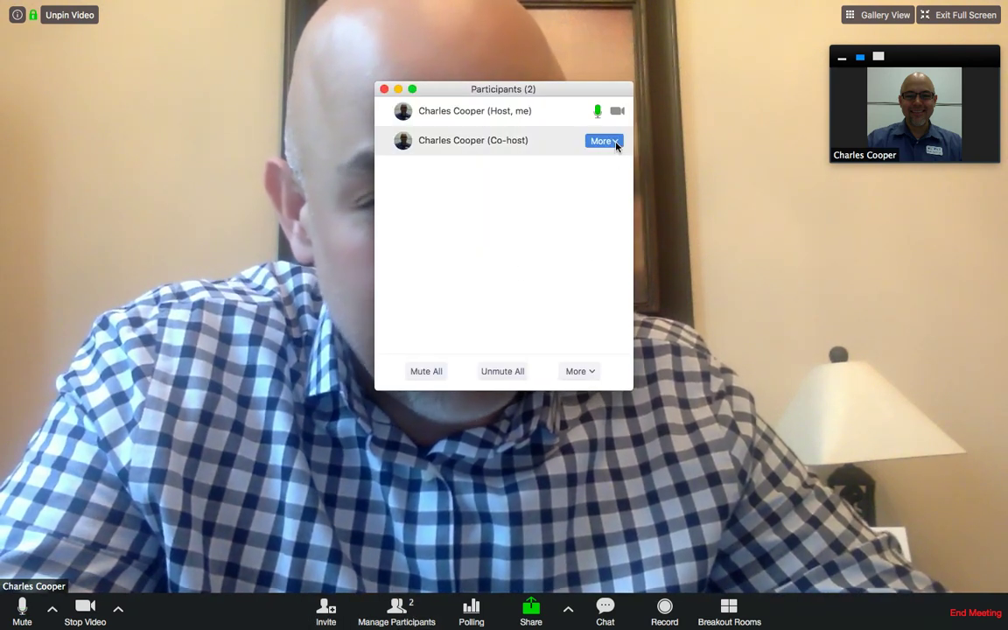
pyautogui.click(617, 144)
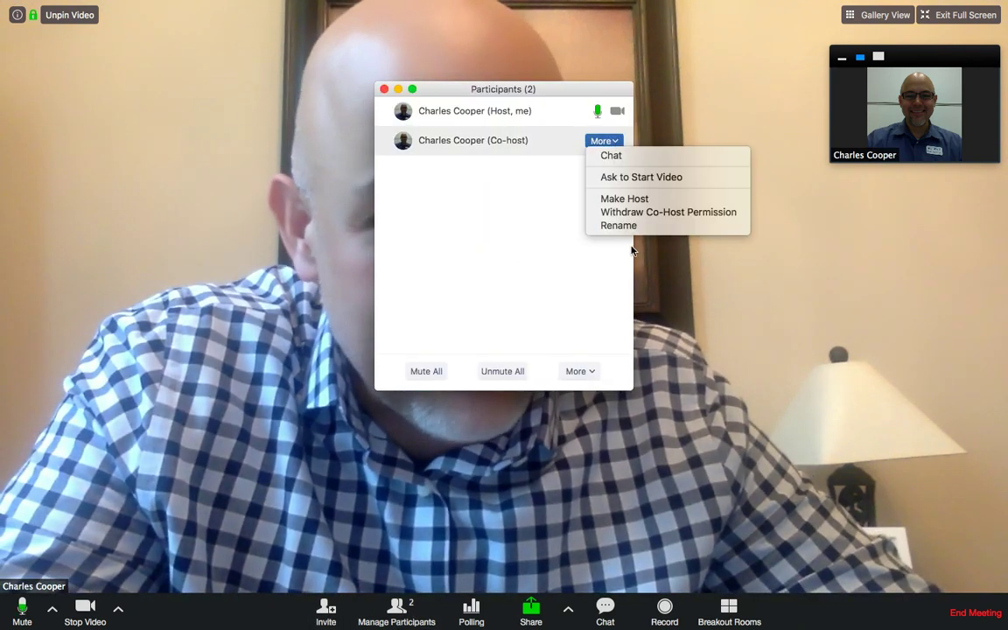
pyautogui.click(462, 215)
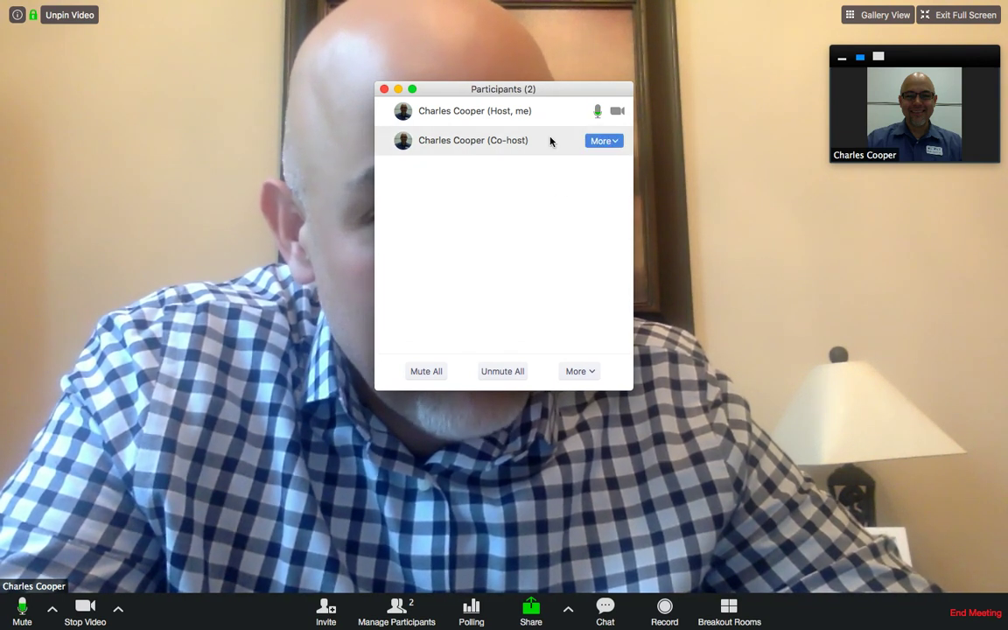
pyautogui.click(384, 90)
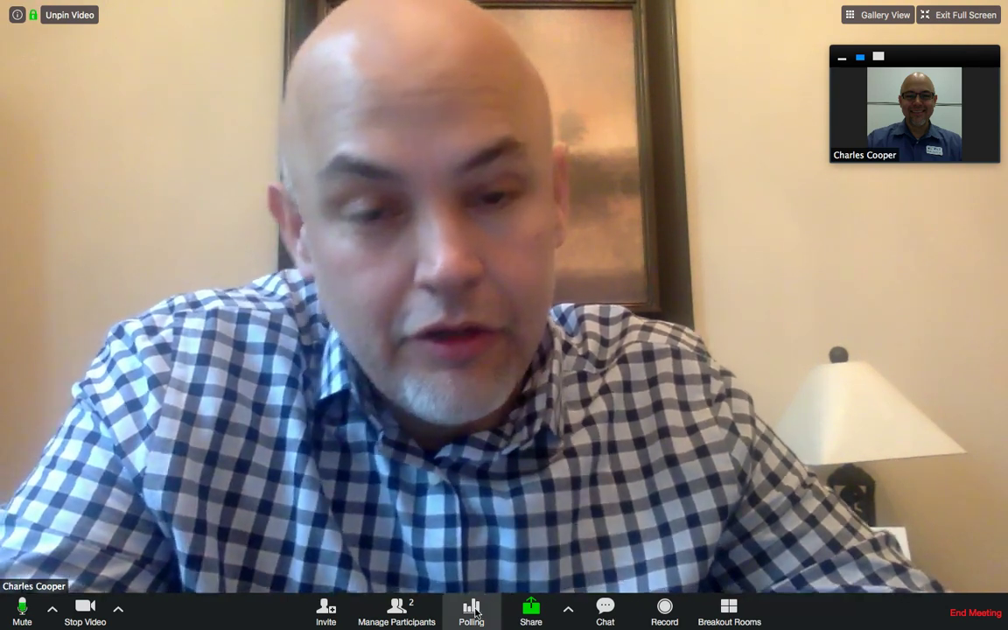
# View the empty Poll 1, close Safari's Meeting Information tab, then close the Polls window.
pyautogui.click(474, 610)
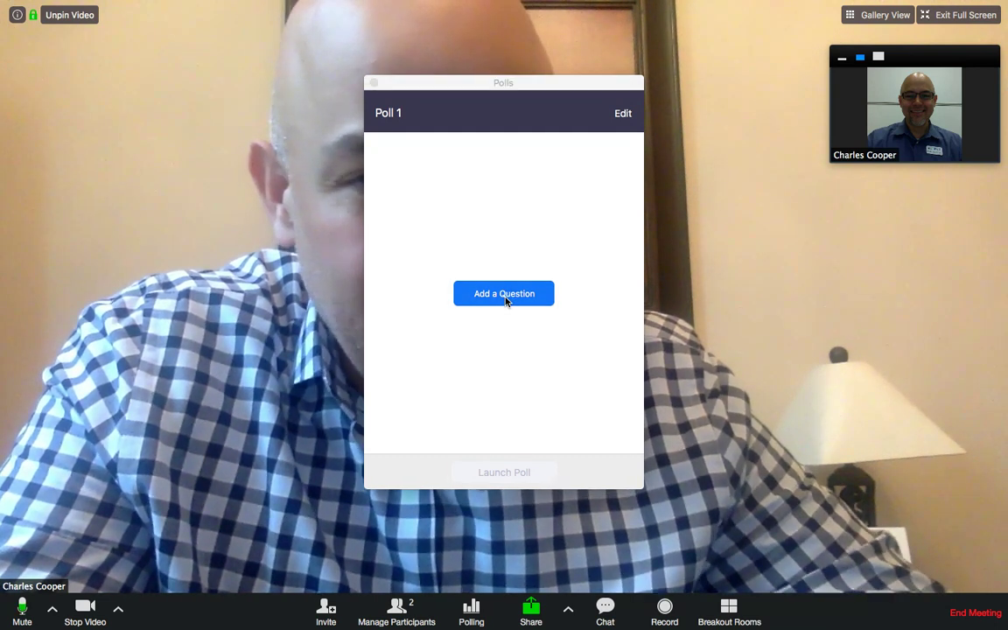
pyautogui.hotkey('ctrl', 'Right')
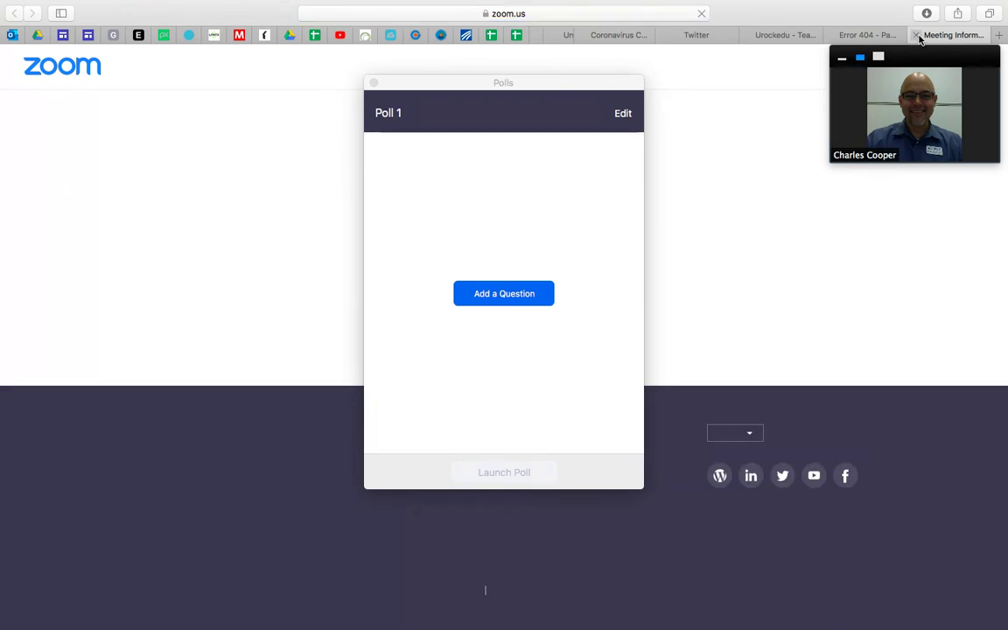
pyautogui.click(916, 35)
pyautogui.hotkey('ctrl', 'Left')
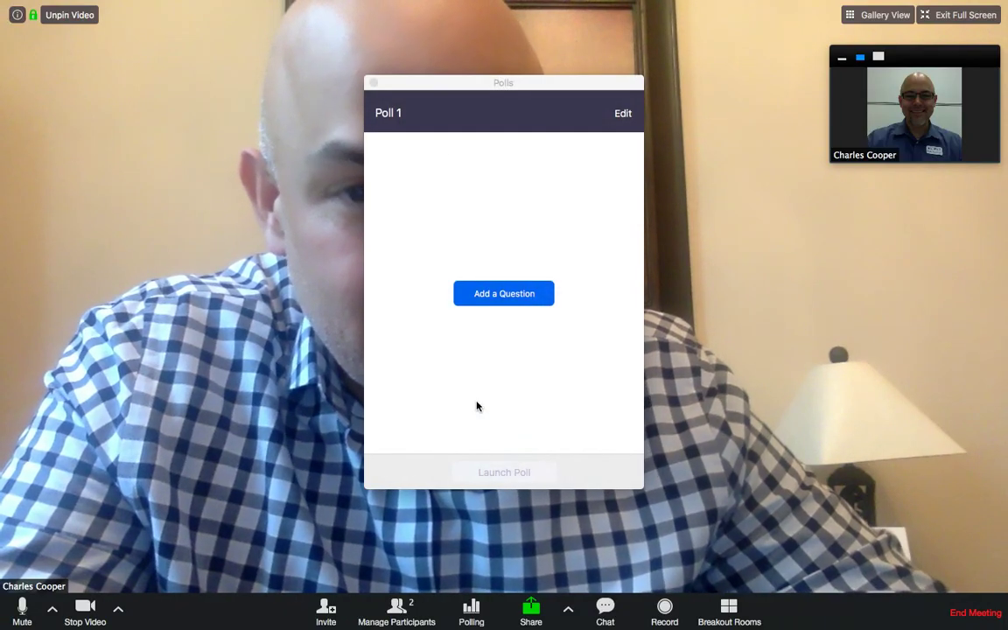
pyautogui.click(373, 83)
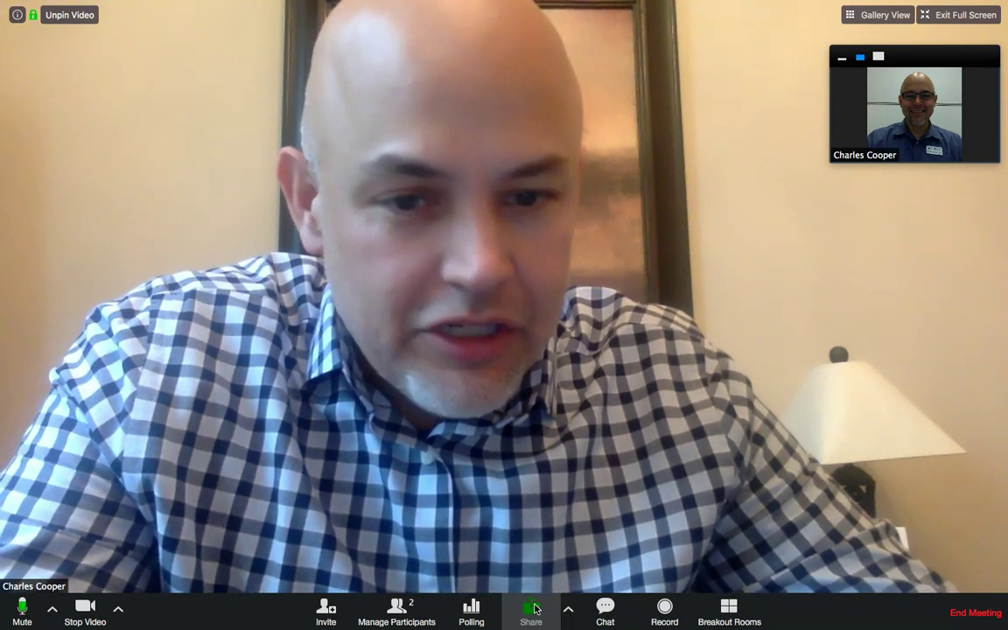
pyautogui.click(533, 607)
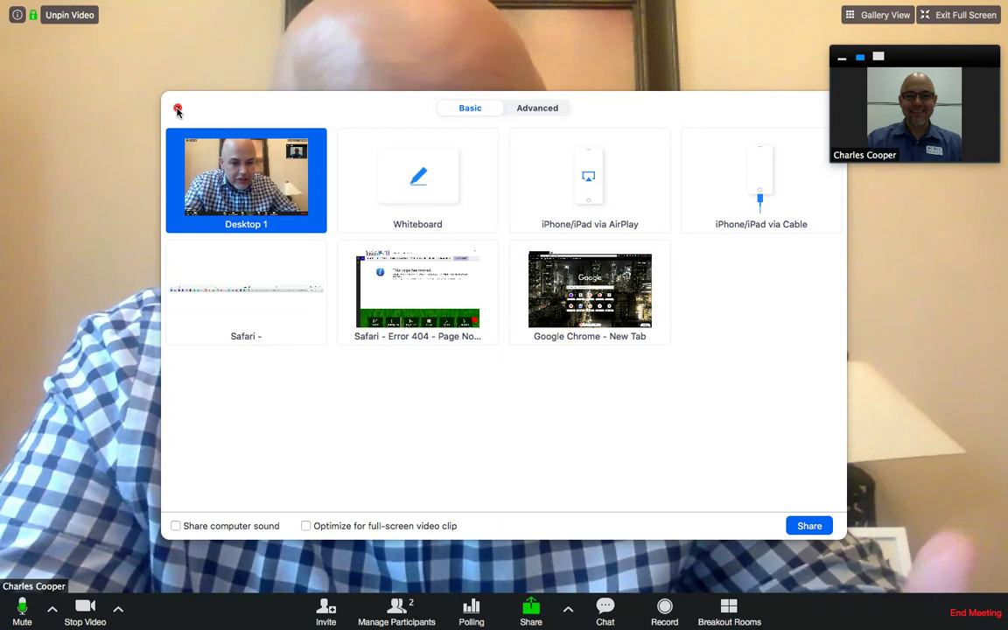
pyautogui.click(178, 109)
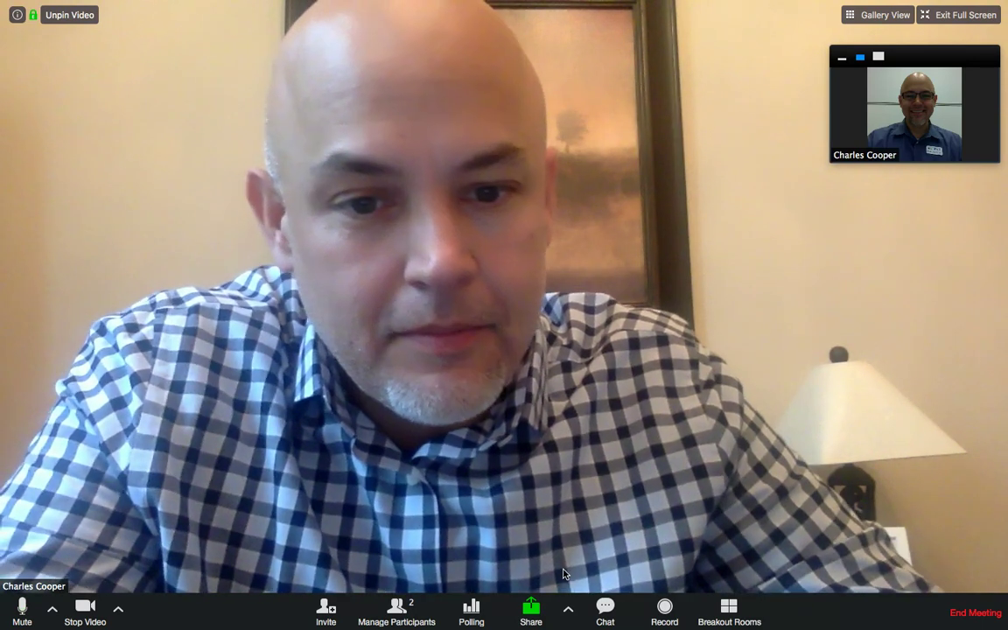
pyautogui.click(568, 612)
pyautogui.click(568, 612)
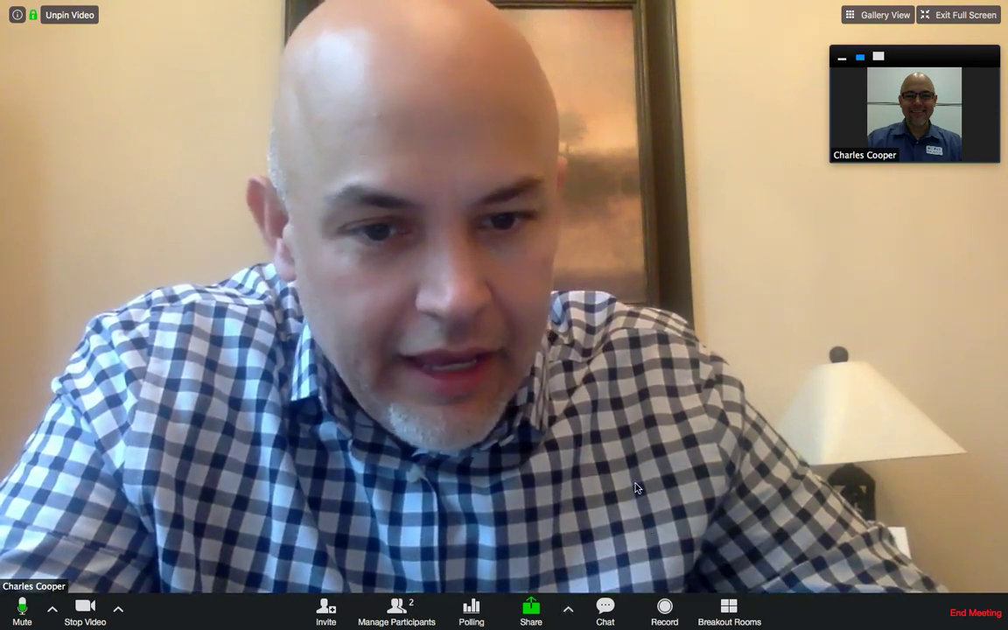
pyautogui.click(613, 610)
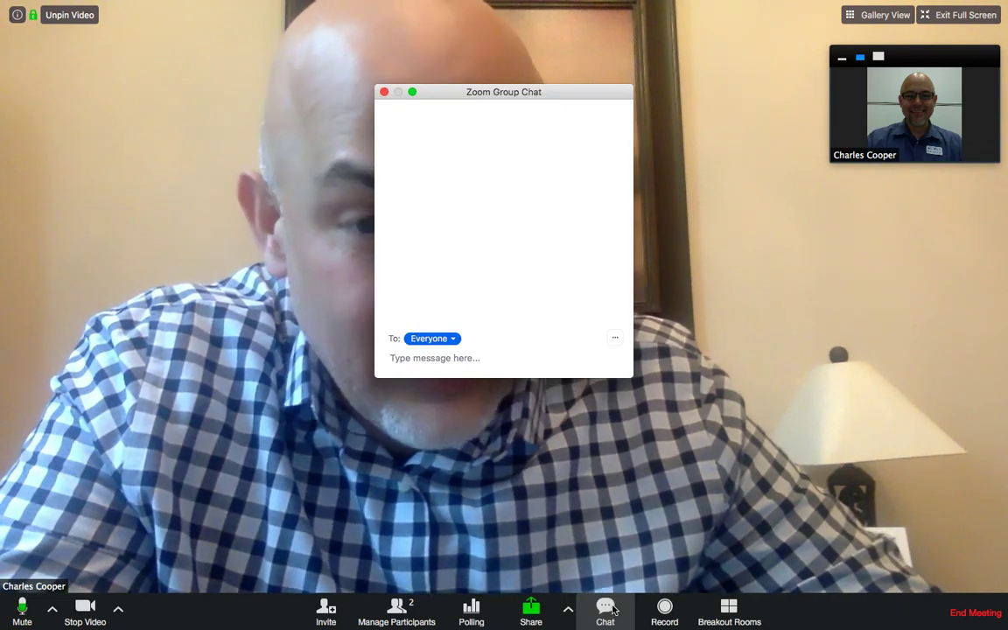
pyautogui.moveTo(536, 97); pyautogui.dragTo(898, 197)
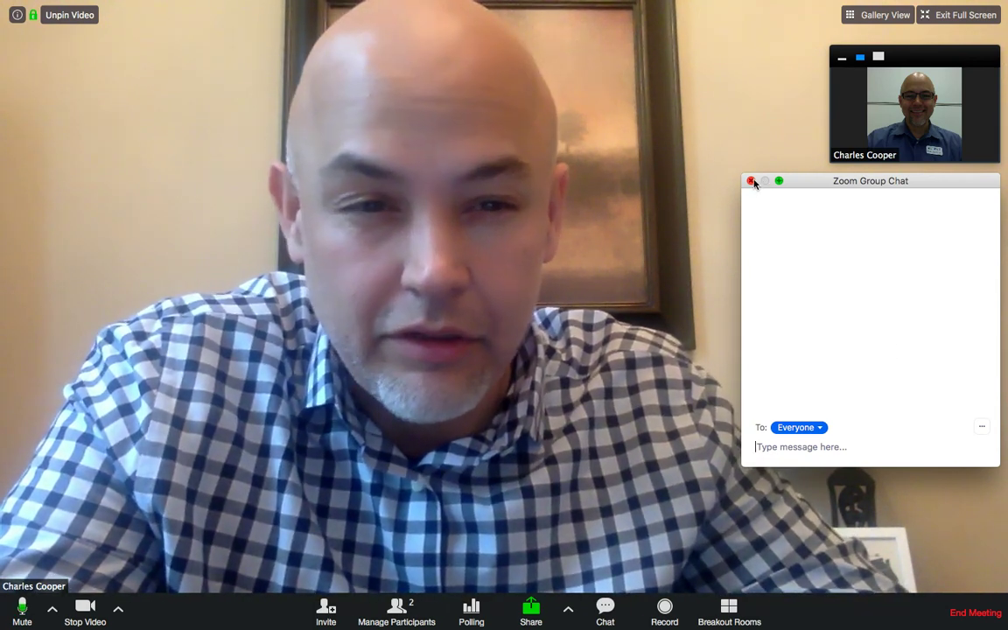
pyautogui.click(751, 181)
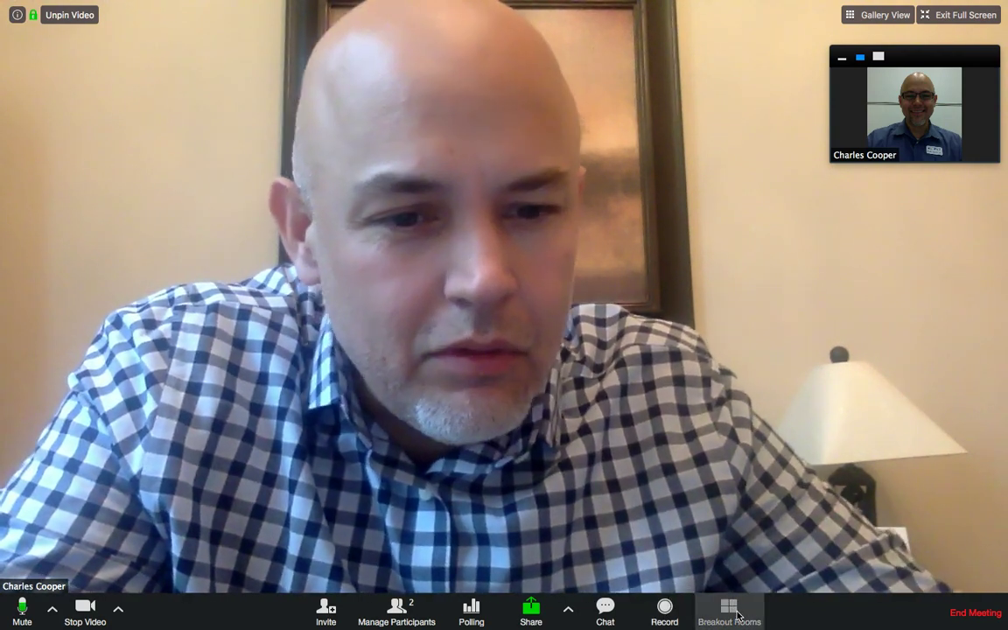
pyautogui.click(734, 612)
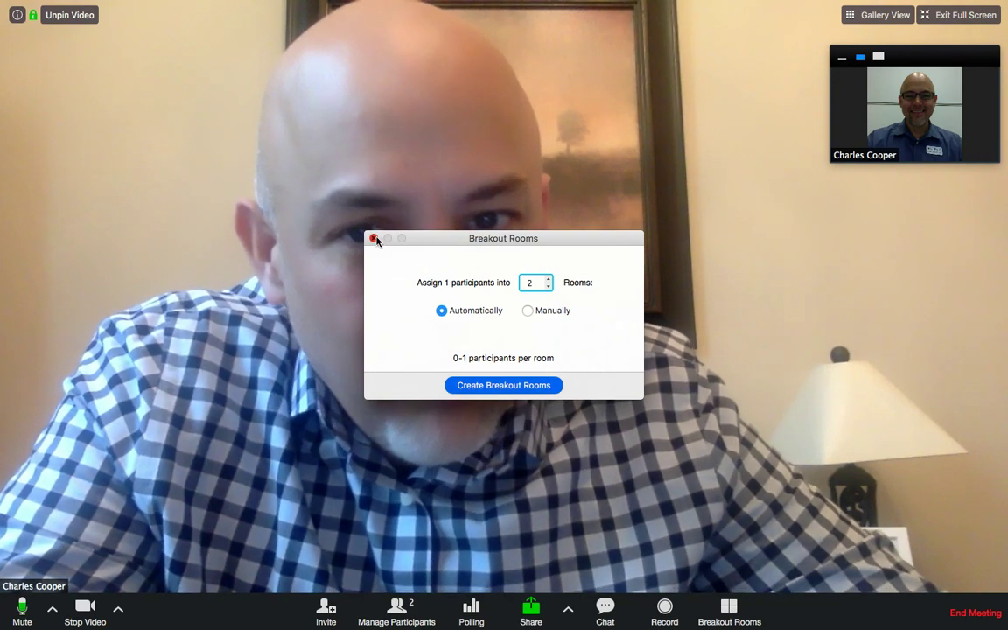
pyautogui.click(374, 239)
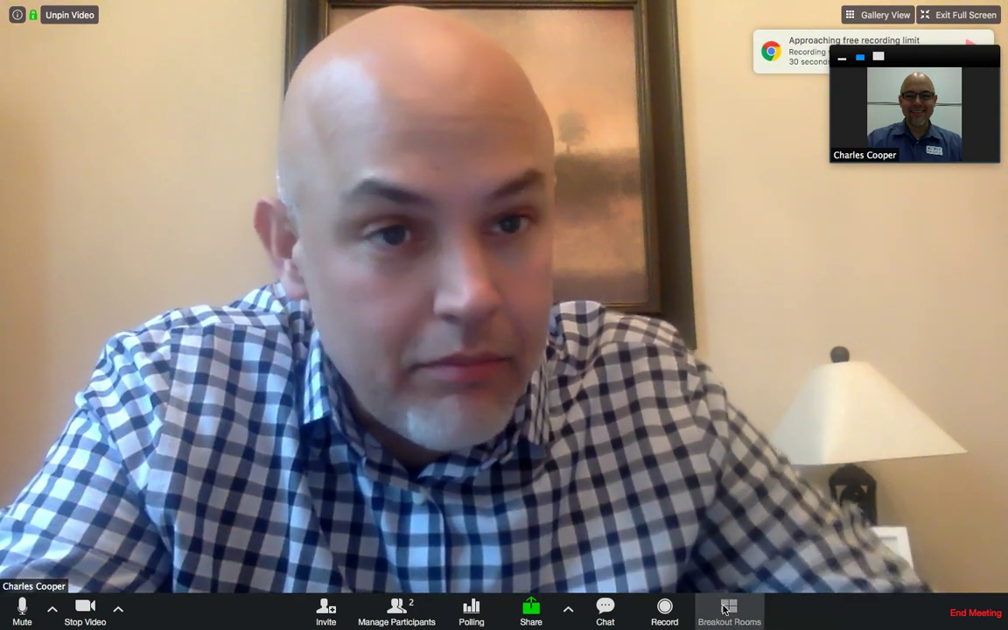
pyautogui.click(722, 605)
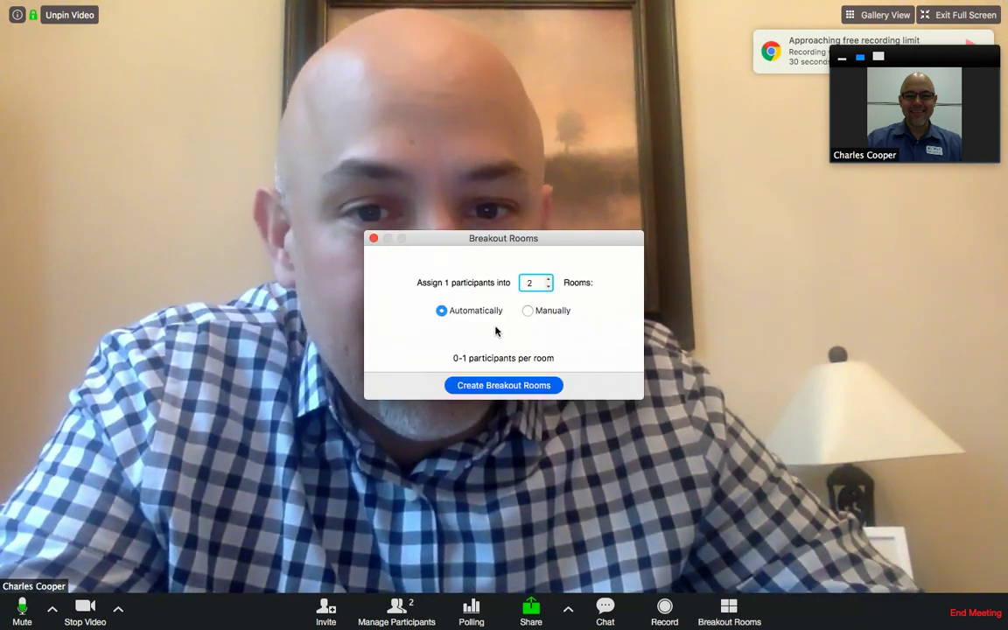
pyautogui.click(374, 238)
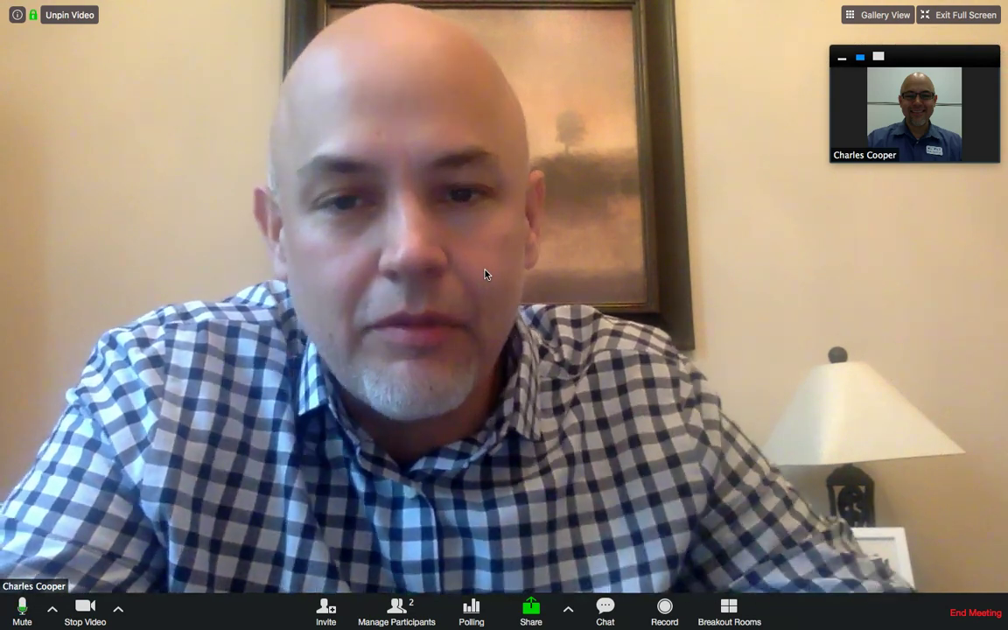